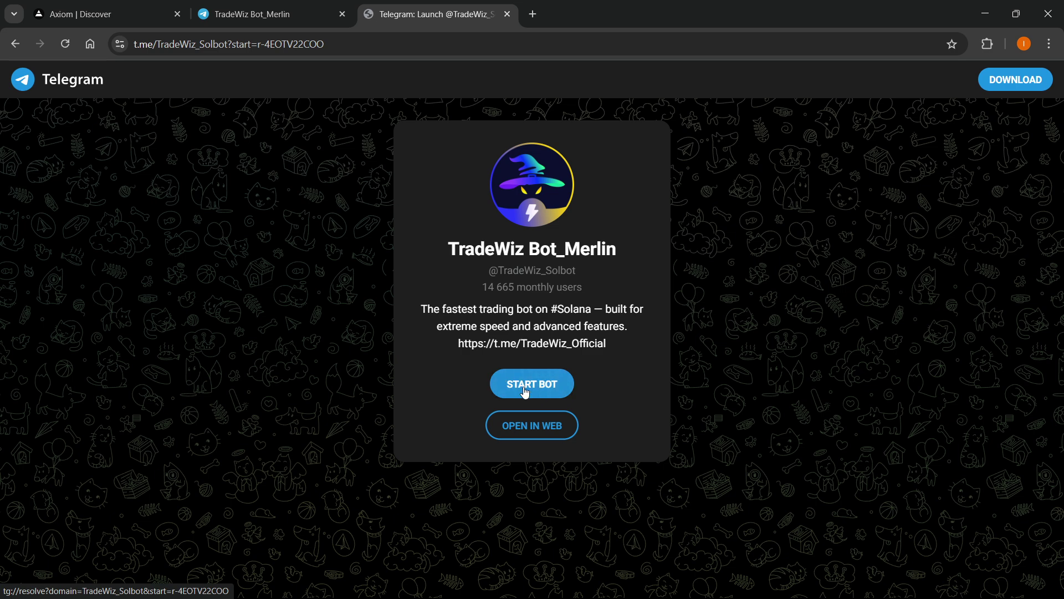
# - Open the TradeWiz Bot_Merlin chat in Telegram Web from the t.me launch page
pyautogui.click(532, 429)
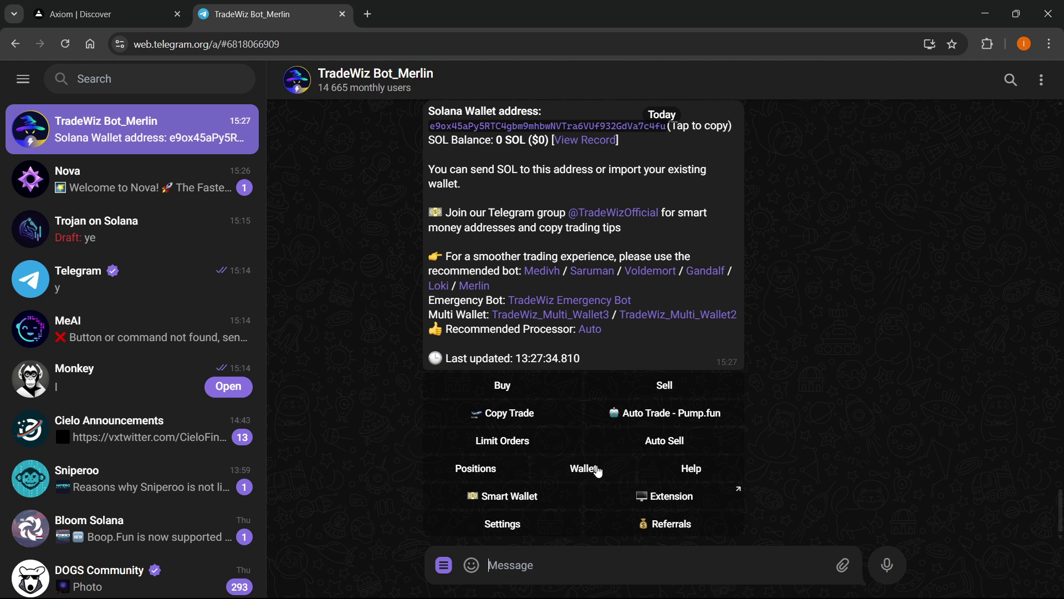
# - Glance at the Axiom discover page, then return to the TradeWiz bot chat
pyautogui.click(92, 14)
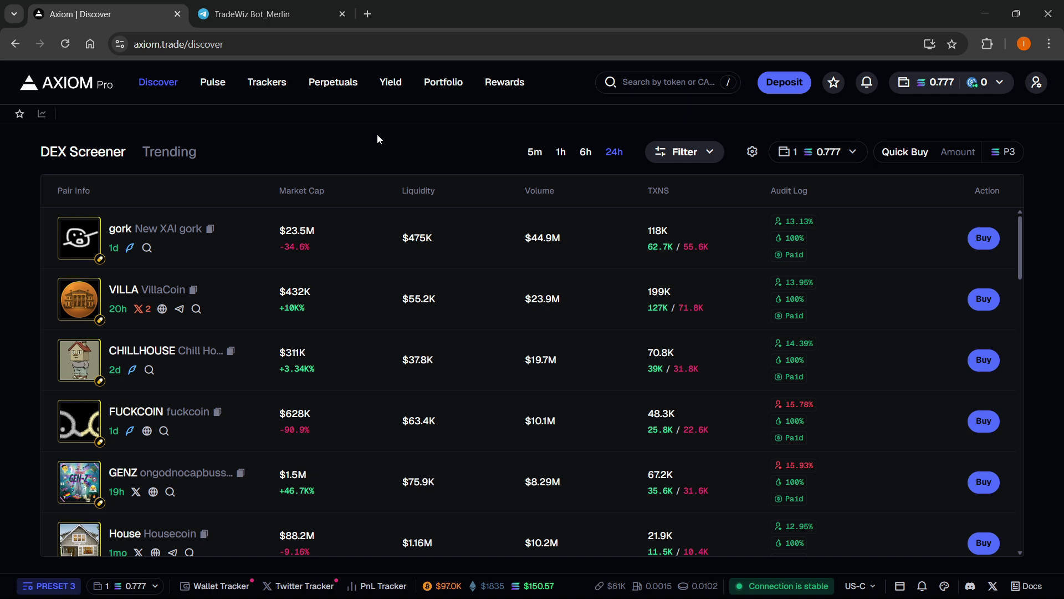
pyautogui.hotkey('ctrl', 'Tab')
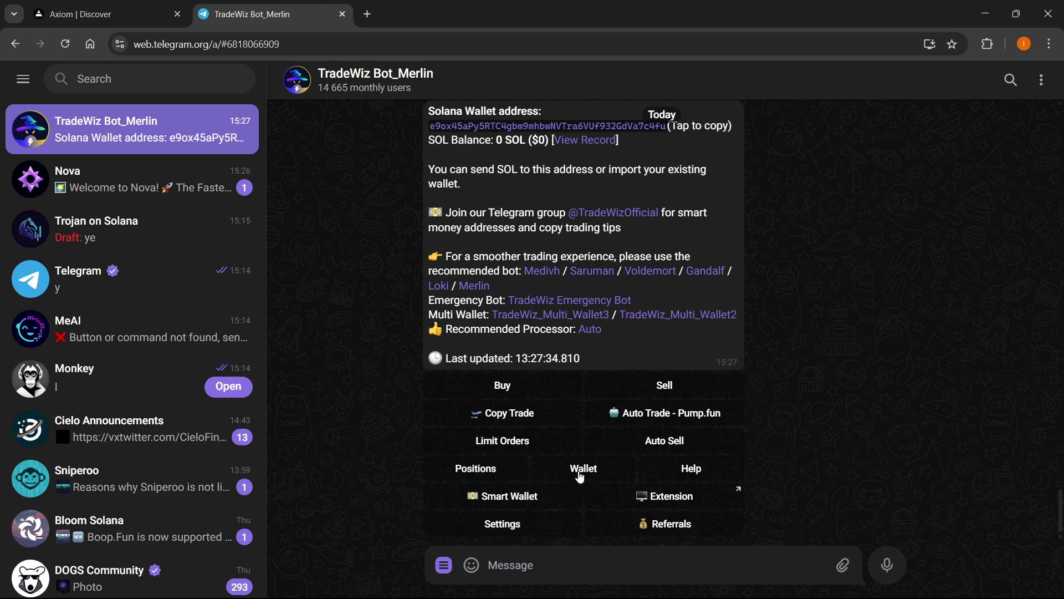
# - Start importing an existing wallet into TradeWiz, confirm past the warning, and switch to Axiom
pyautogui.click(583, 469)
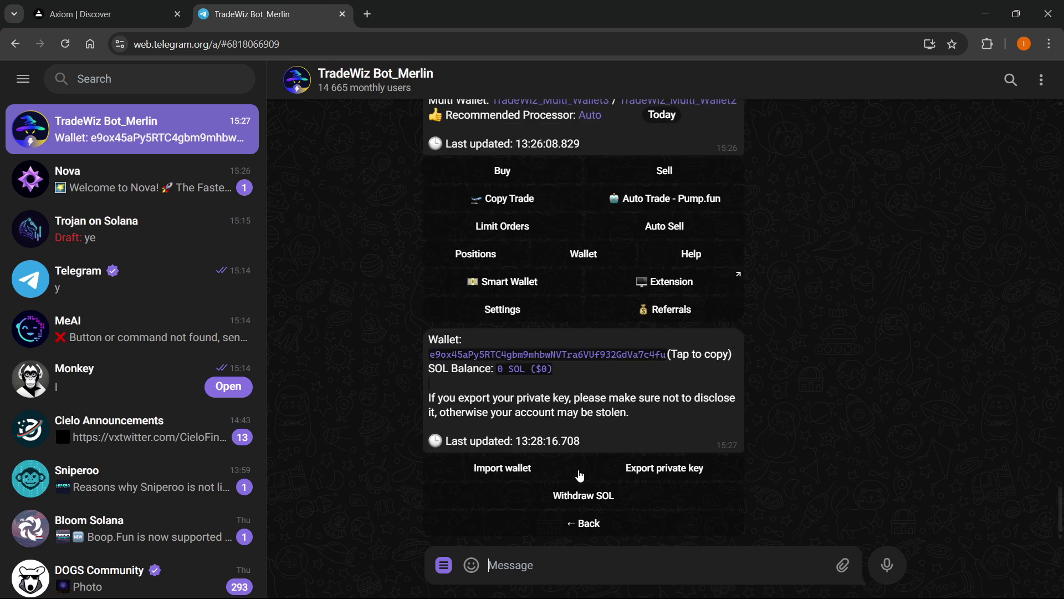
pyautogui.click(501, 468)
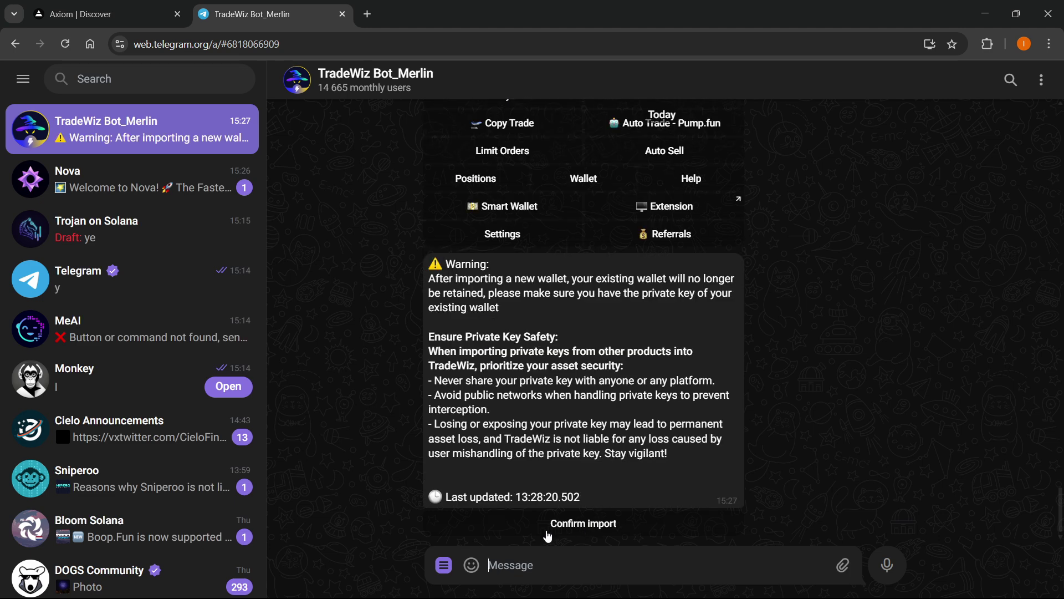
pyautogui.click(583, 523)
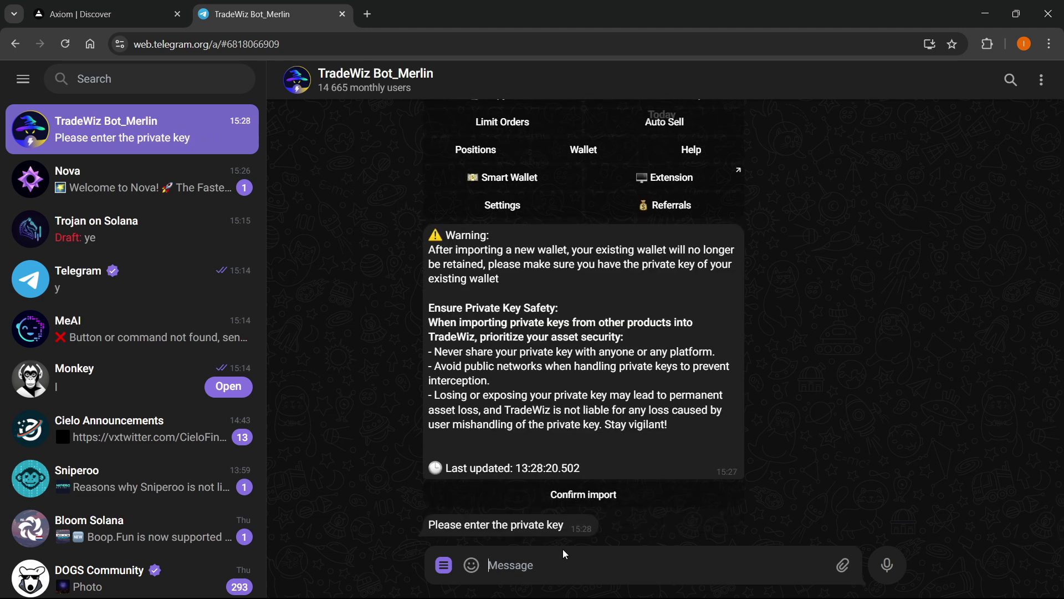
pyautogui.click(98, 14)
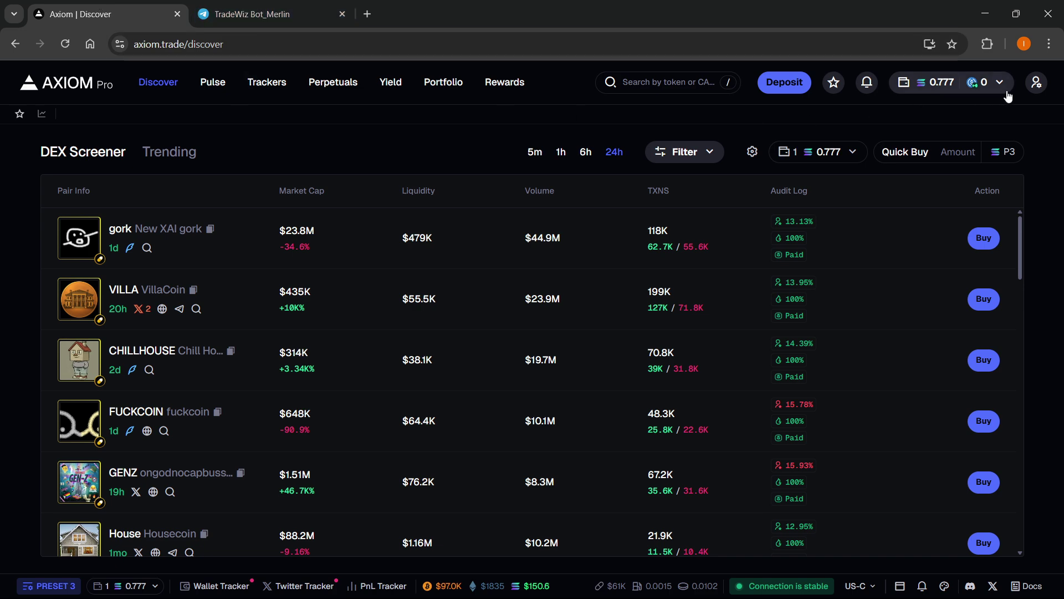
# - Open Axiom's Portfolio Wallets page through Account and Security, then Manage Wallets
pyautogui.click(1037, 82)
pyautogui.click(998, 113)
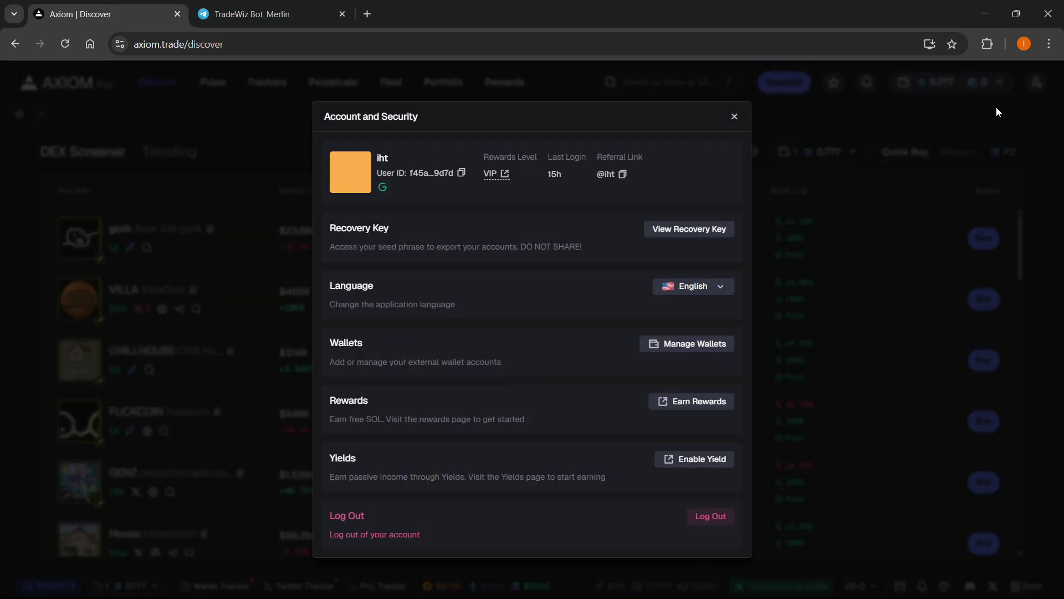
pyautogui.click(694, 344)
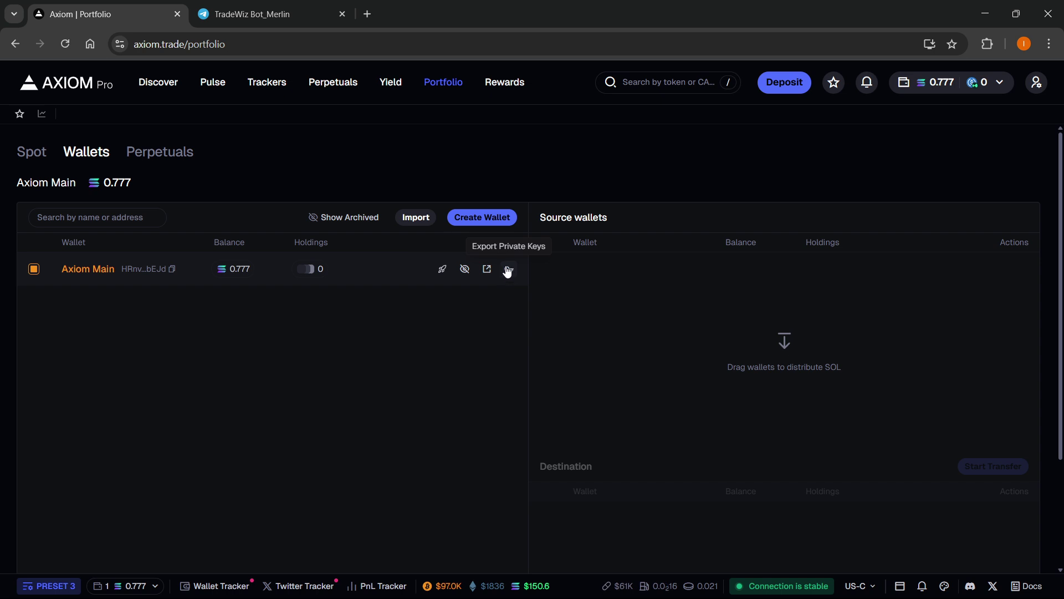
# - Send /start to the TradeWiz bot from its commands menu
pyautogui.hotkey('ctrl', 'Tab')
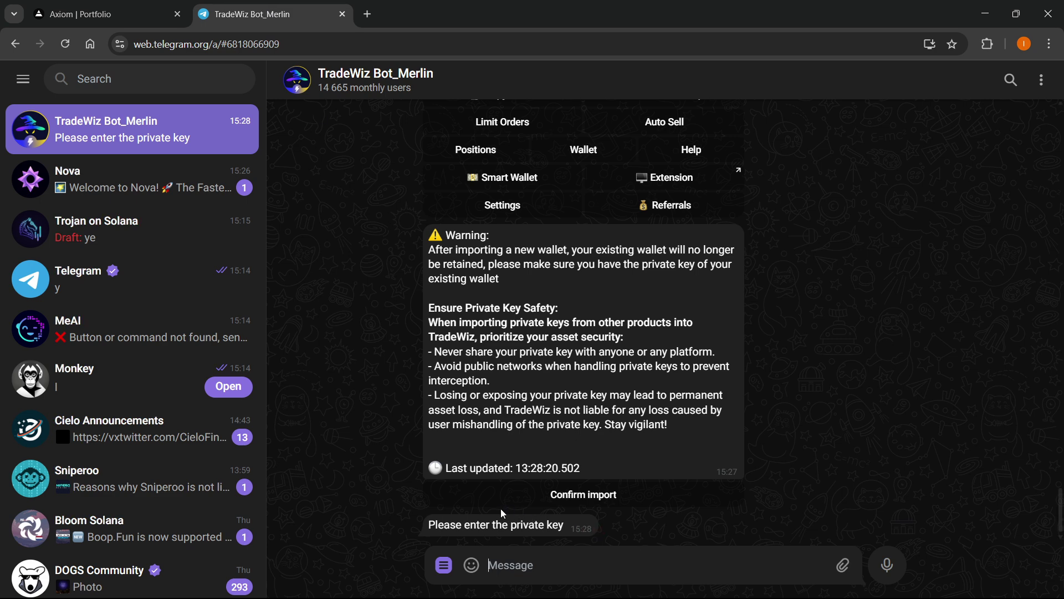
pyautogui.click(444, 565)
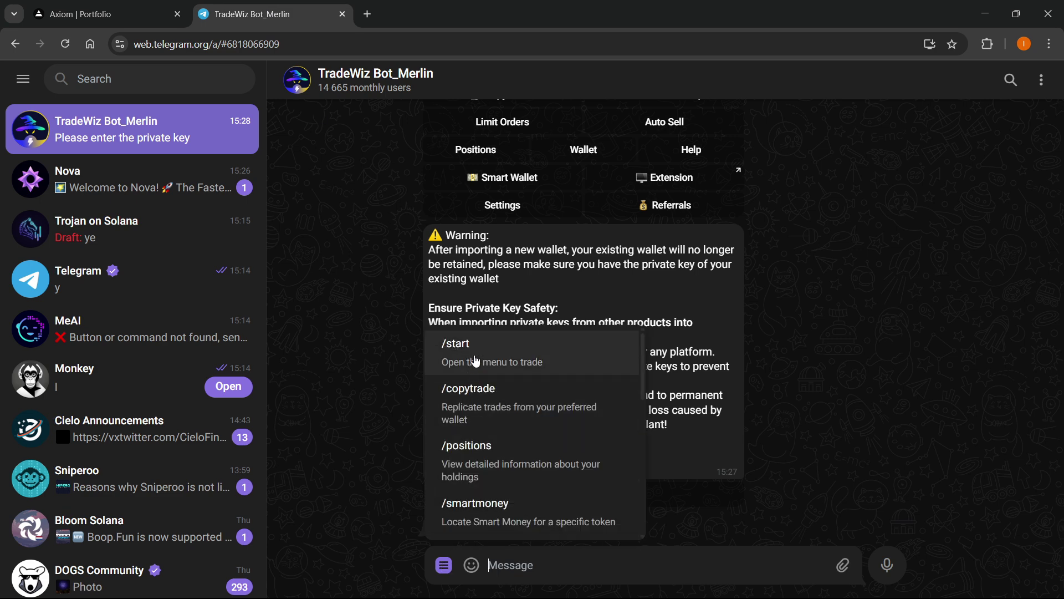
pyautogui.click(456, 349)
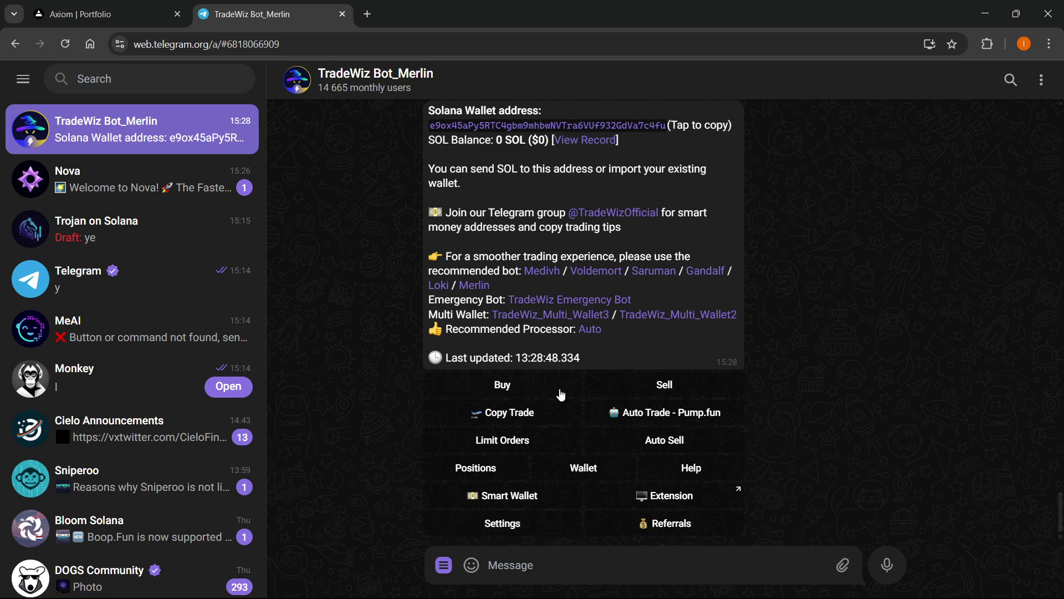
# - Check the bot's Buy, Sell, Positions and Settings replies, then send /start again
pyautogui.click(507, 385)
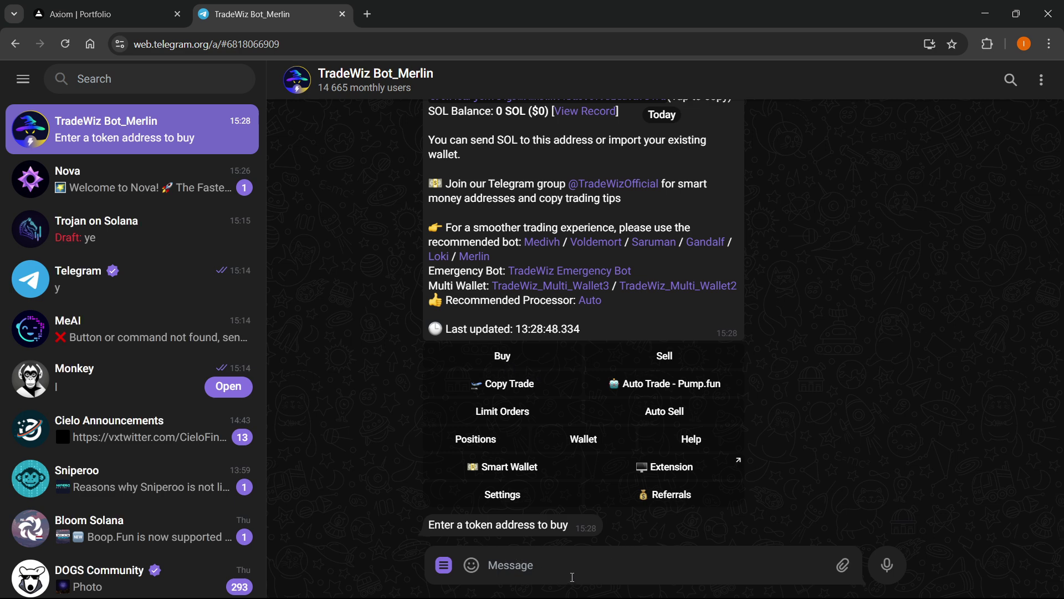
pyautogui.click(664, 356)
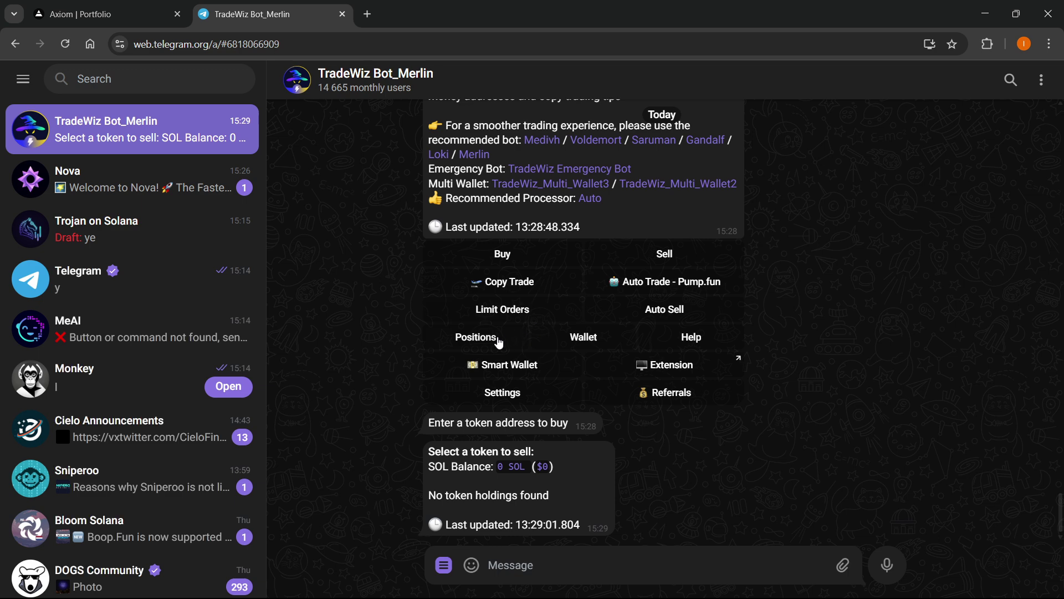
pyautogui.click(475, 337)
pyautogui.scroll(1, 499, 342)
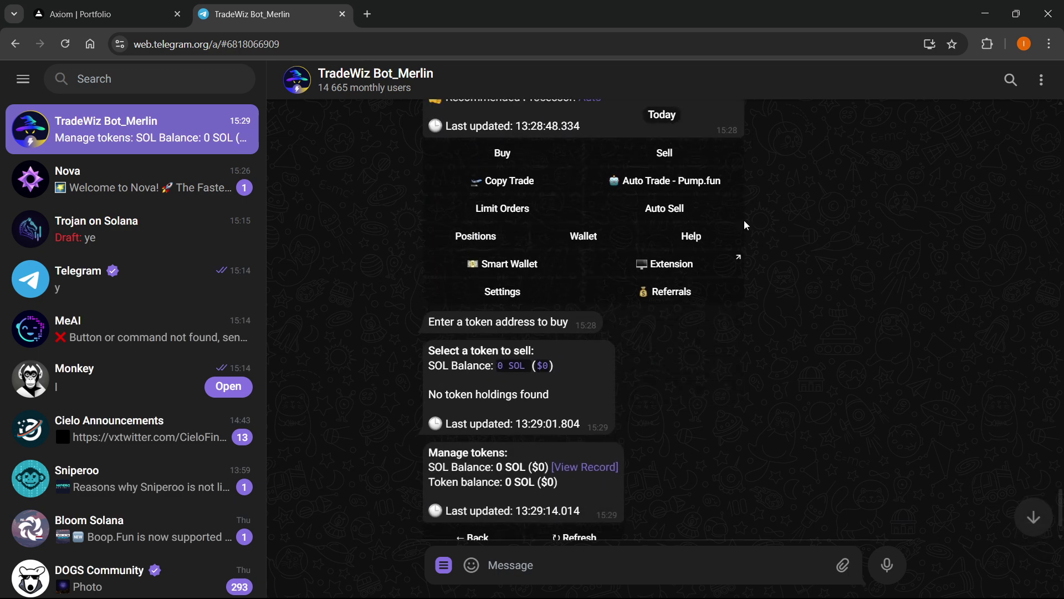
pyautogui.click(505, 291)
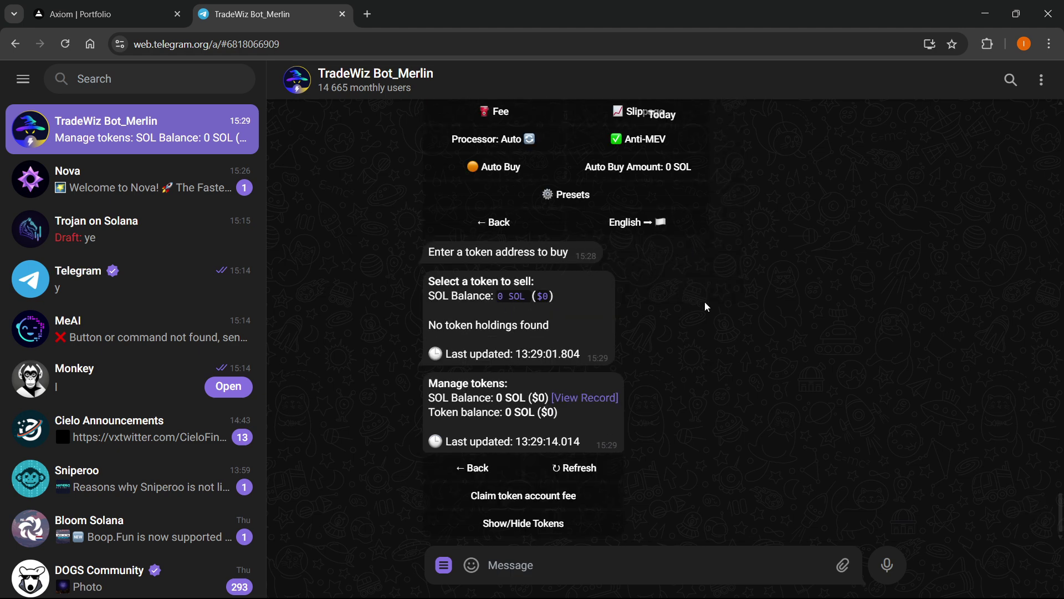
pyautogui.scroll(2, 704, 302)
pyautogui.scroll(-2, 502, 399)
pyautogui.scroll(2, 500, 395)
pyautogui.scroll(2, 547, 410)
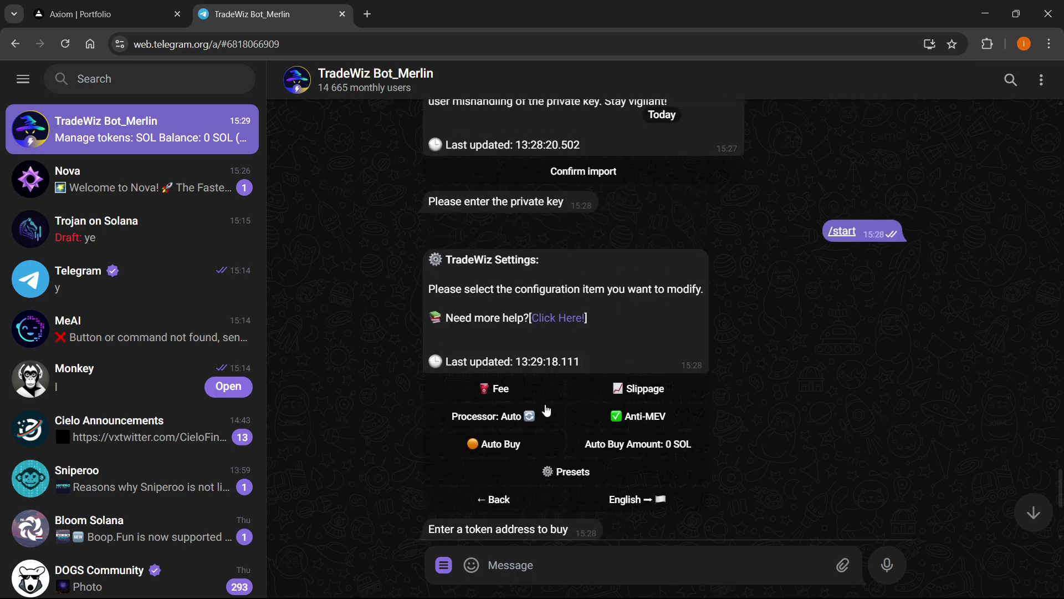
pyautogui.scroll(-2, 547, 410)
pyautogui.scroll(4, 547, 410)
pyautogui.scroll(-2, 499, 416)
pyautogui.scroll(-3, 454, 499)
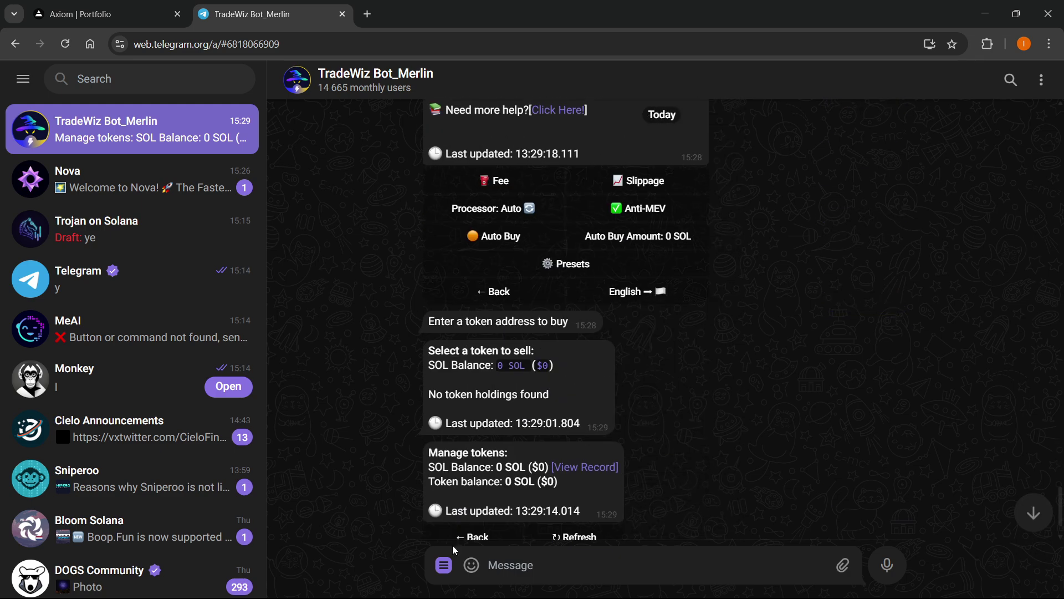
pyautogui.click(442, 565)
pyautogui.click(482, 357)
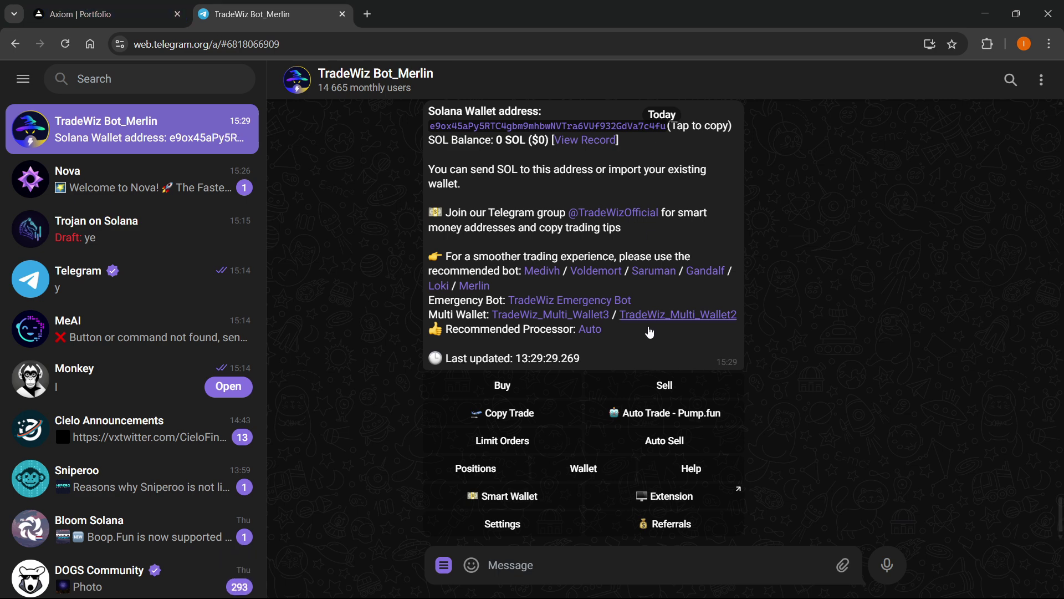
# - Install TradeWiz Extension into Chrome from the bot's Chrome Web Store link
pyautogui.click(667, 497)
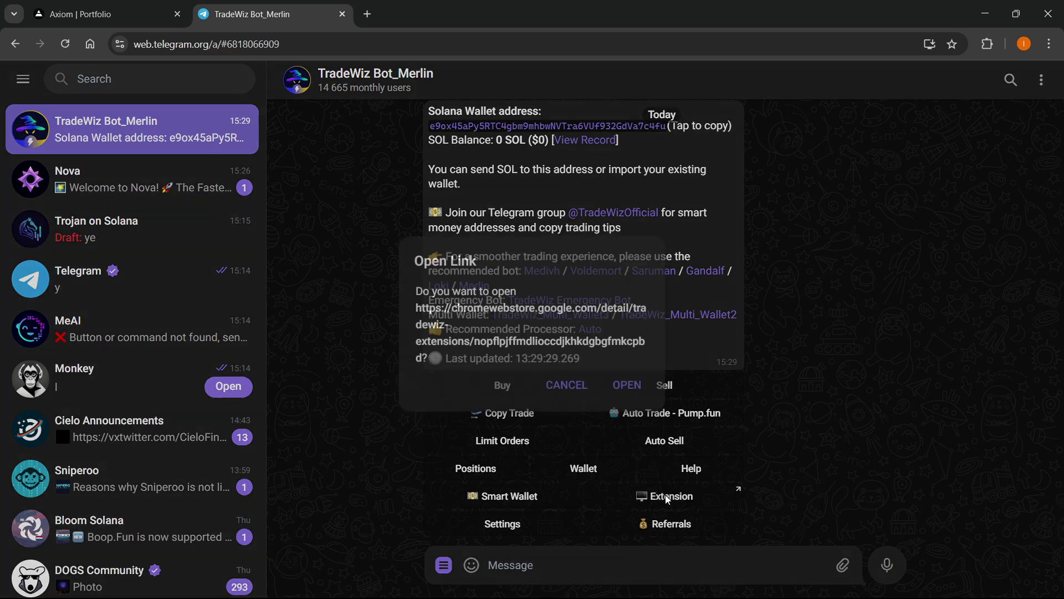
pyautogui.click(626, 385)
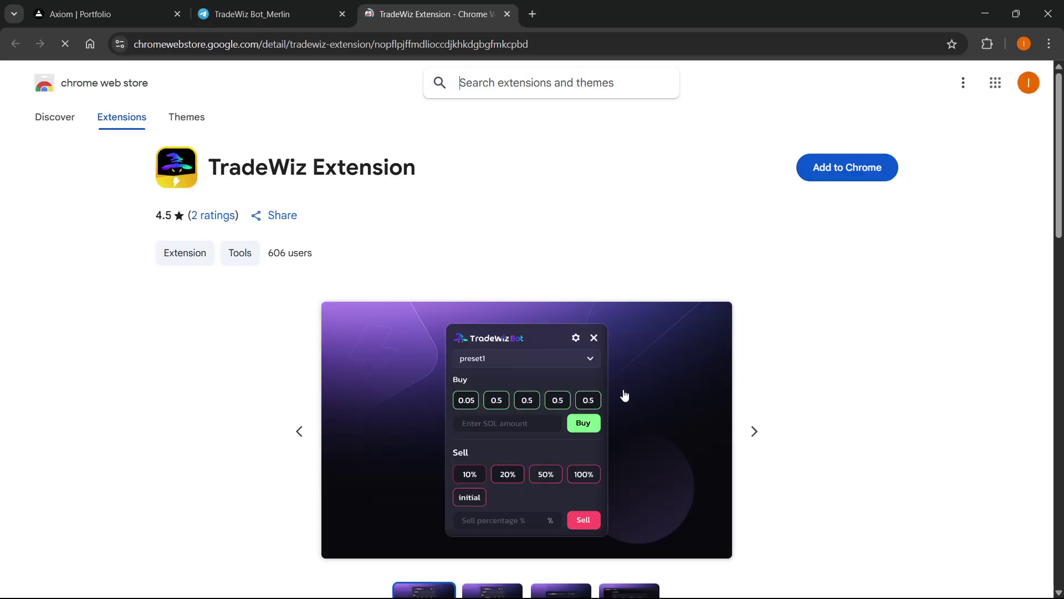
pyautogui.click(846, 167)
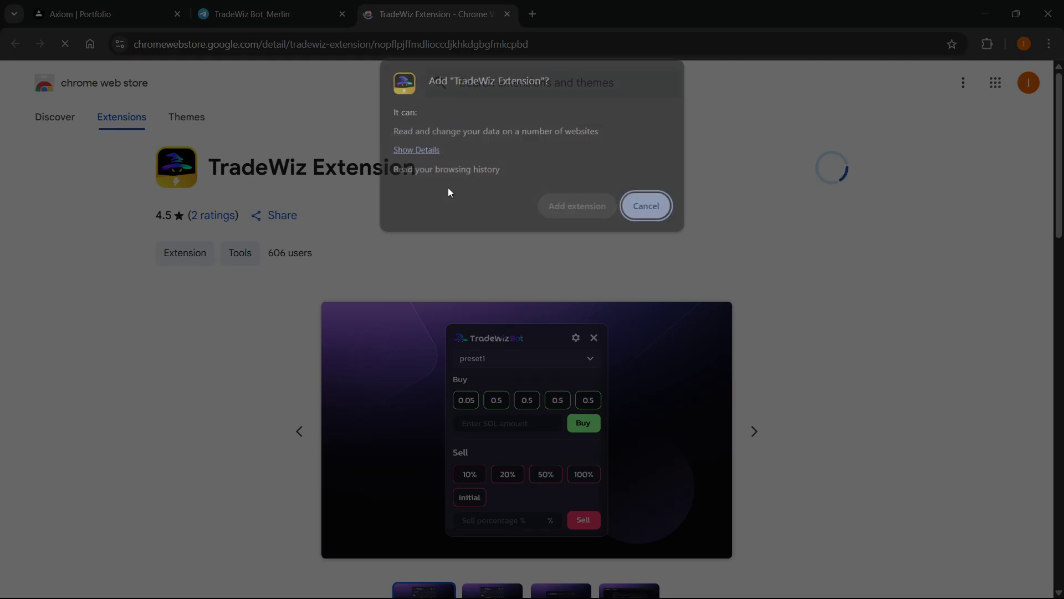
pyautogui.click(577, 205)
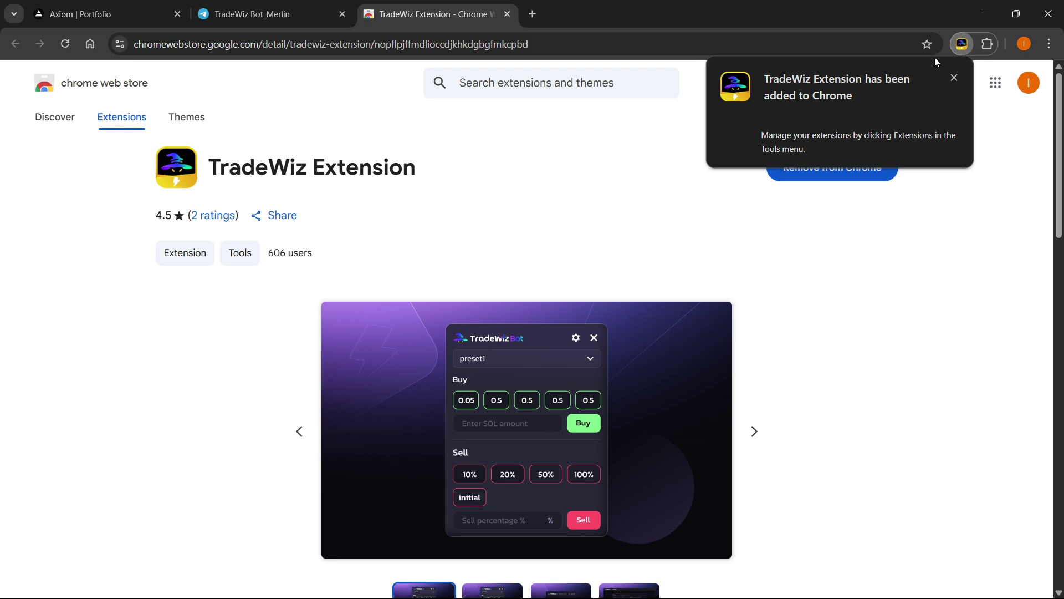
pyautogui.click(955, 80)
# - Pin TradeWiz Extension to the Chrome toolbar
pyautogui.click(987, 44)
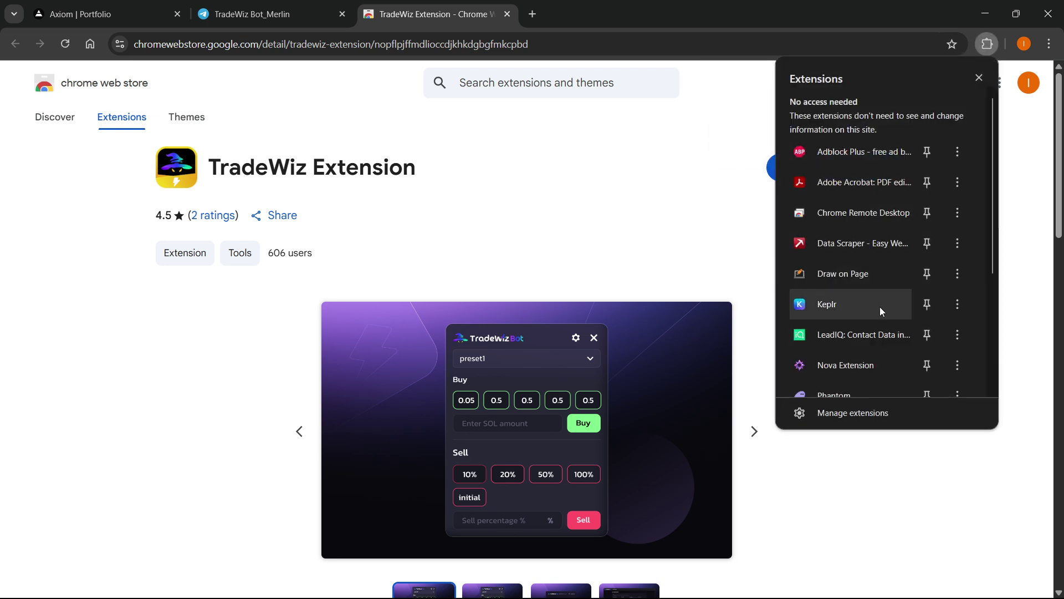
pyautogui.scroll(-3, 880, 307)
pyautogui.click(926, 351)
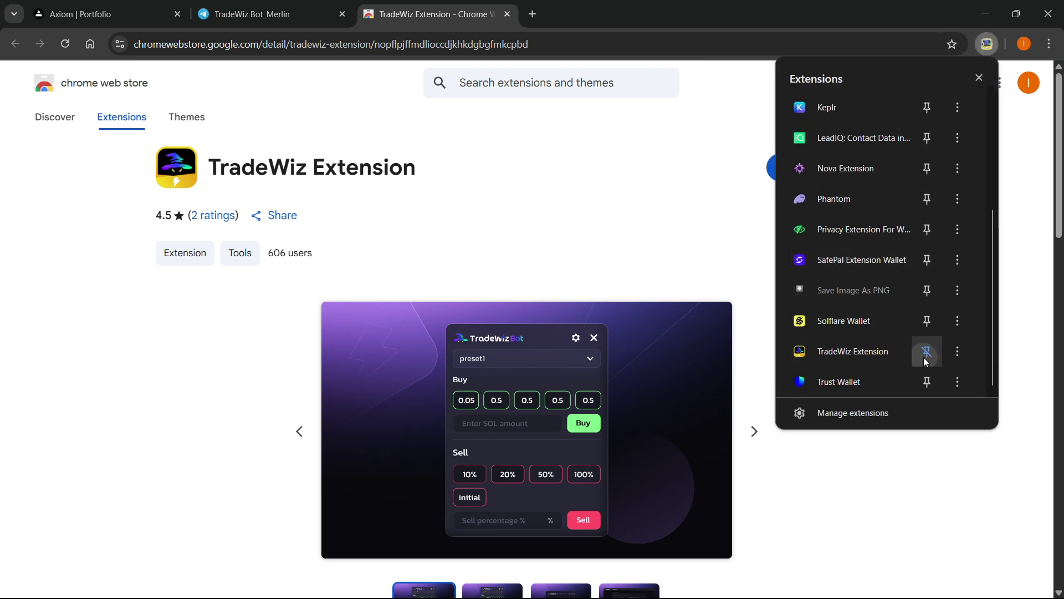
pyautogui.click(701, 216)
# - Log into the TradeWiz popup with the access code, then return to Axiom Portfolio
pyautogui.click(962, 44)
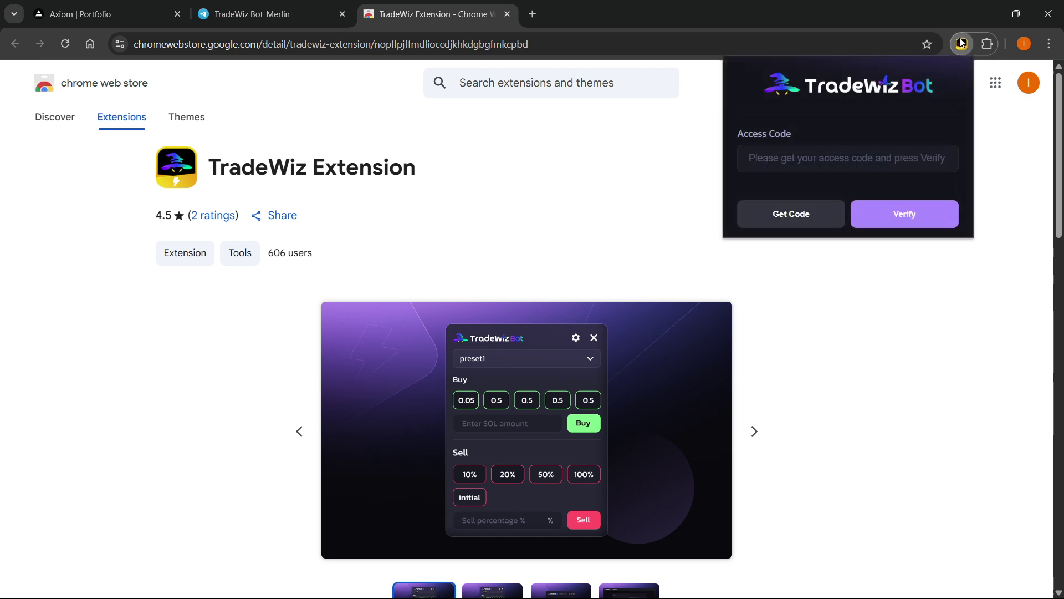
pyautogui.click(802, 161)
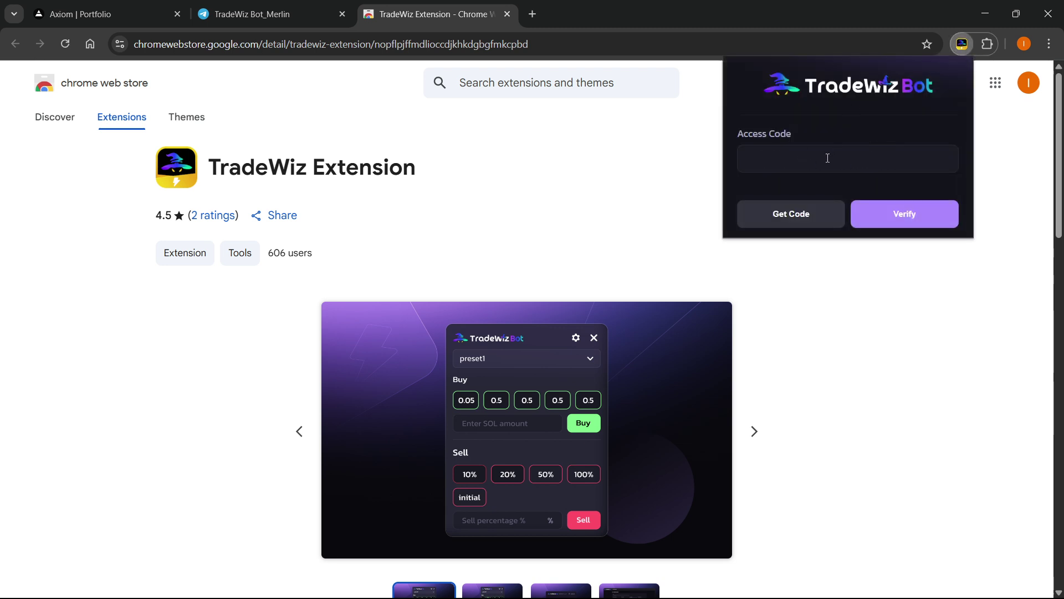
pyautogui.click(781, 139)
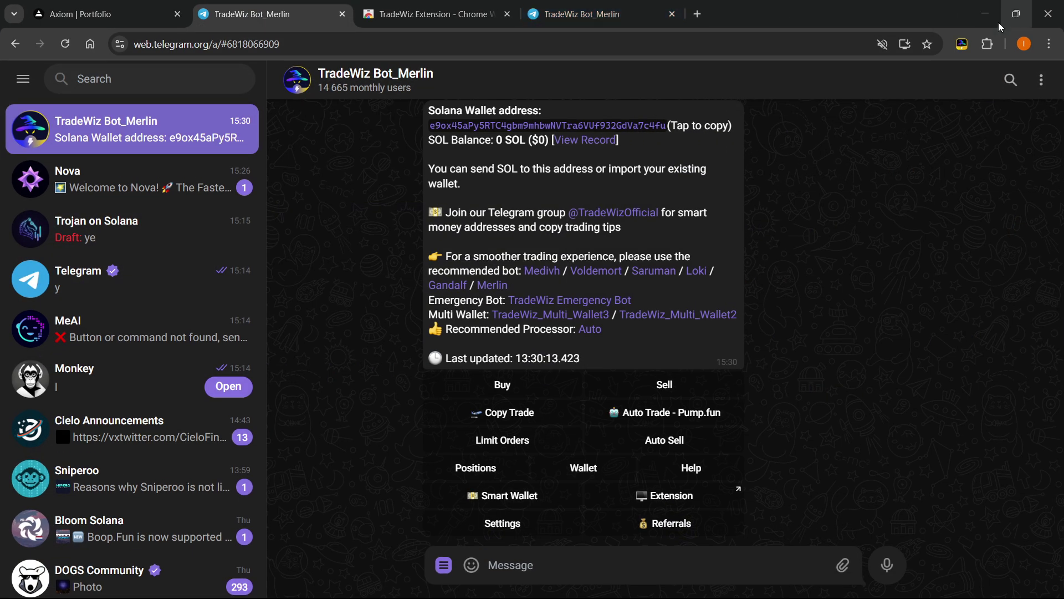
pyautogui.click(962, 44)
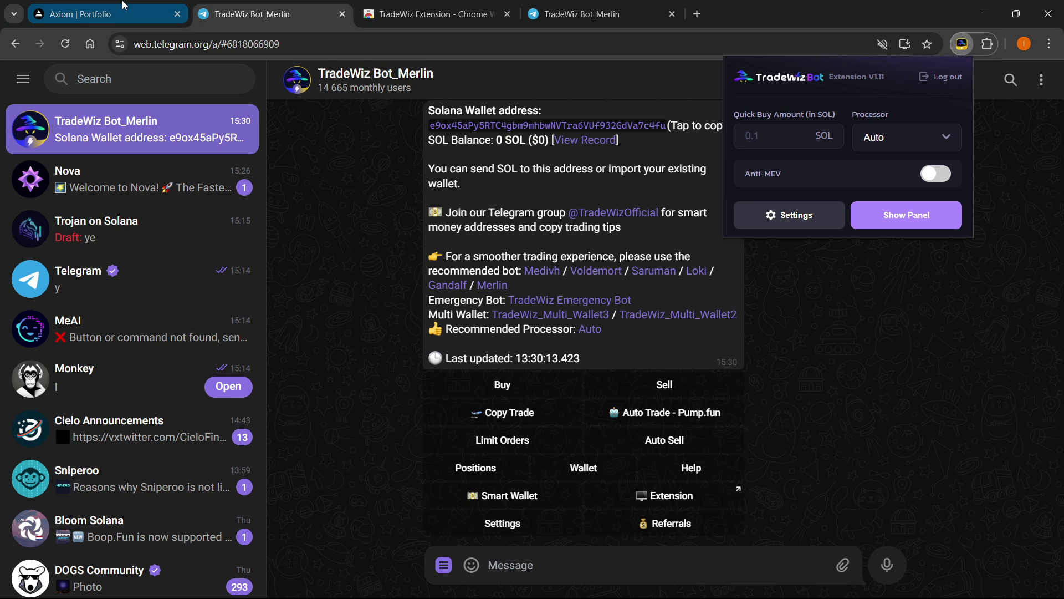
pyautogui.click(80, 14)
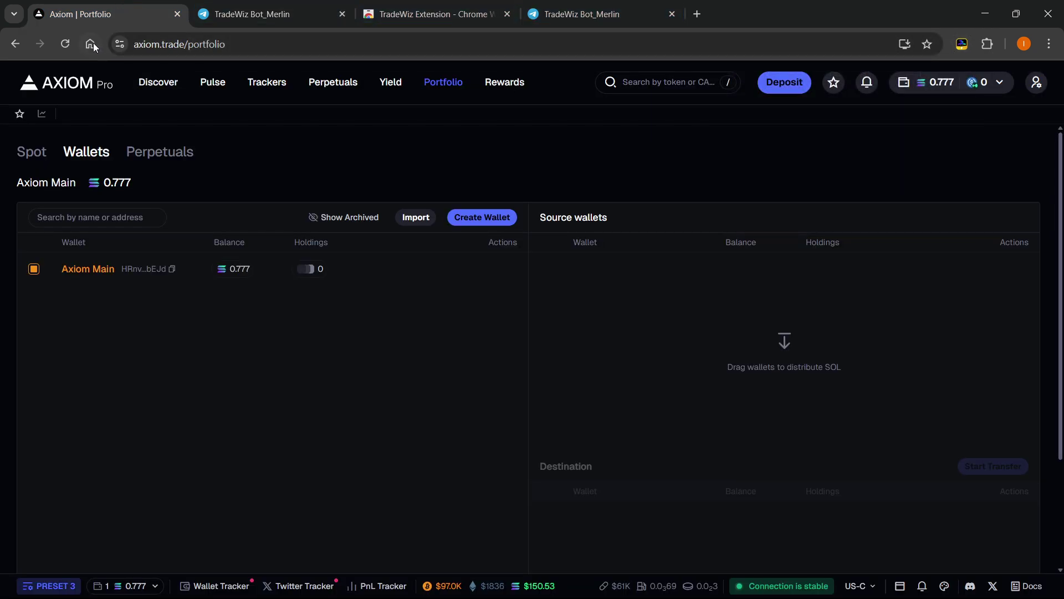
# - Open the Skate Doge (SDOGE) token page from Axiom's Pulse lists
pyautogui.click(159, 82)
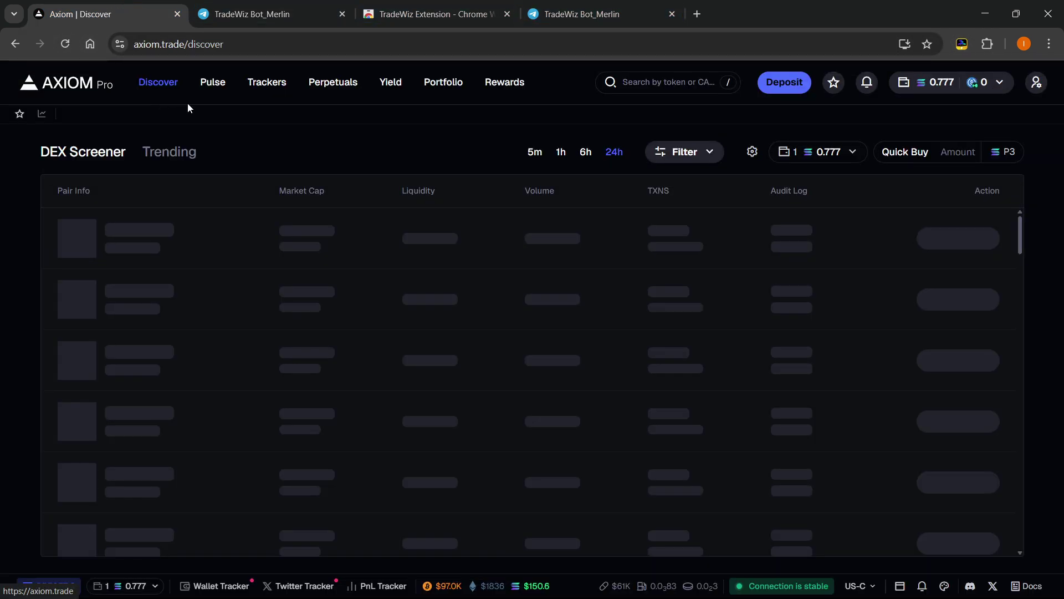
pyautogui.click(213, 82)
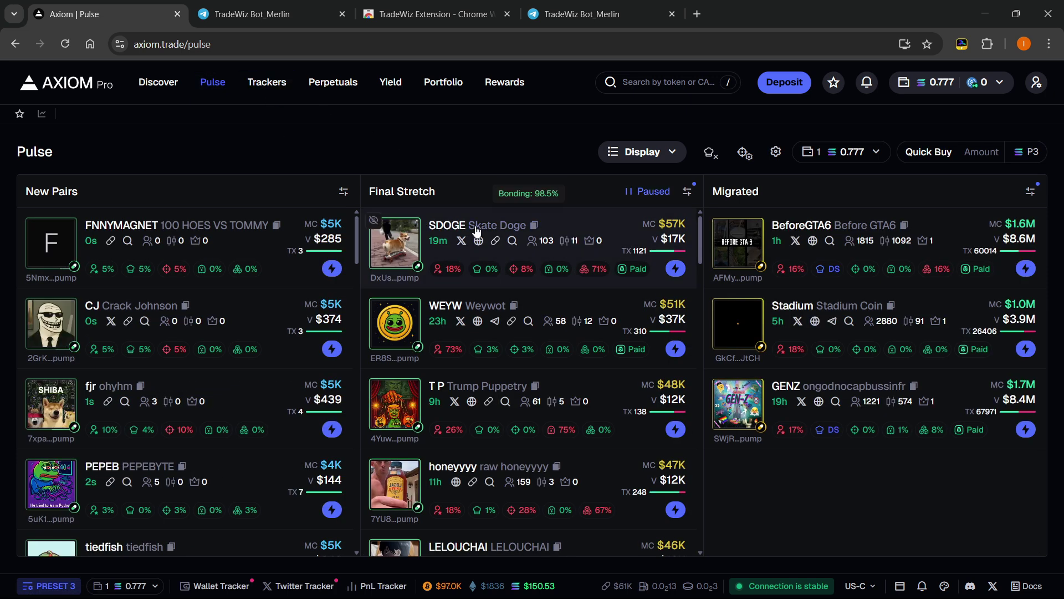
pyautogui.click(447, 226)
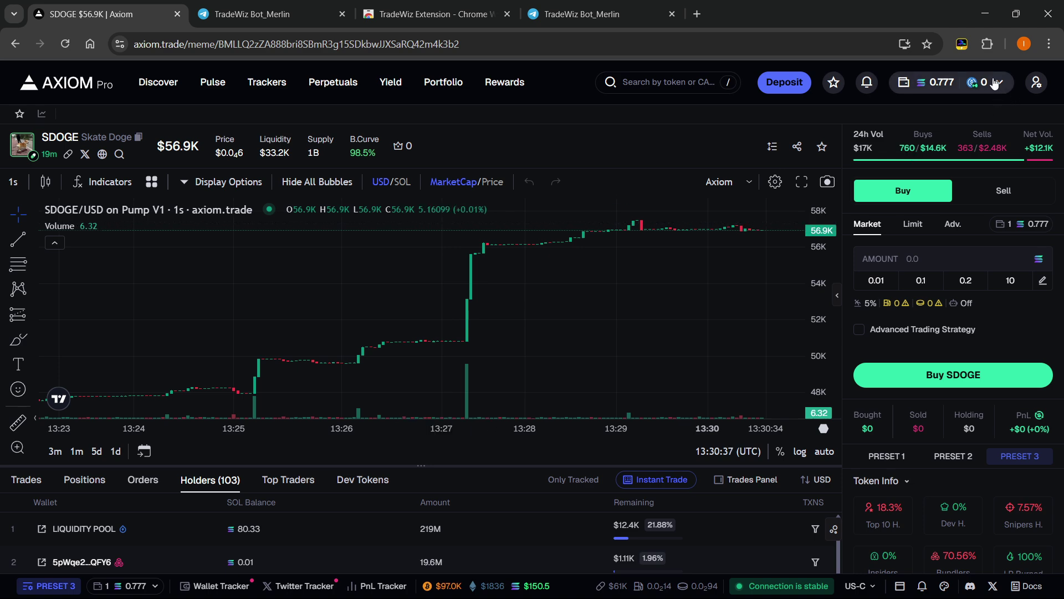
# - Check the TradeWiz popup, then reload the SDOGE page to load the panel
pyautogui.click(963, 44)
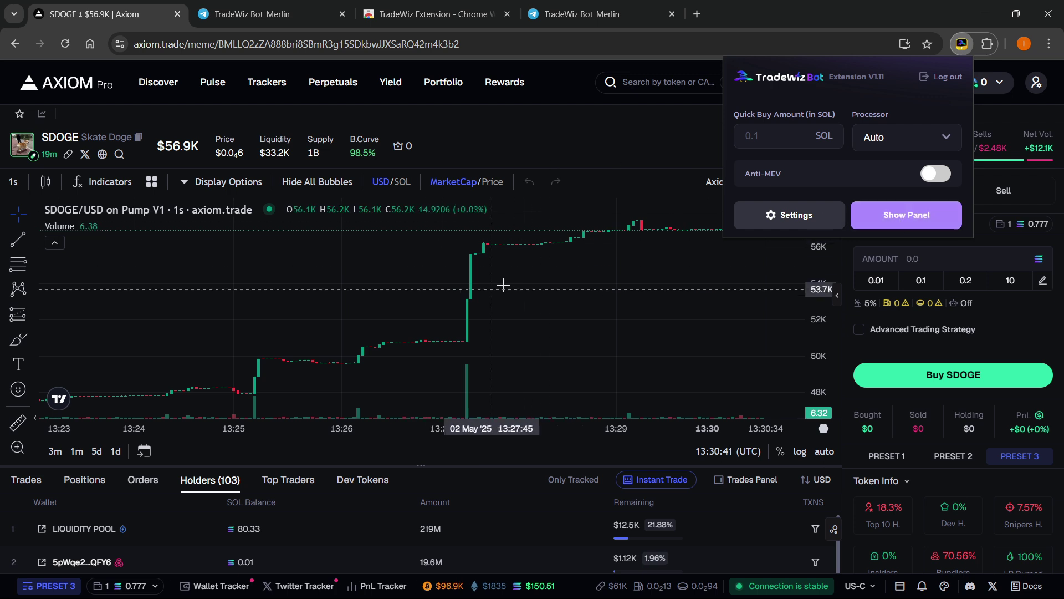
pyautogui.click(608, 118)
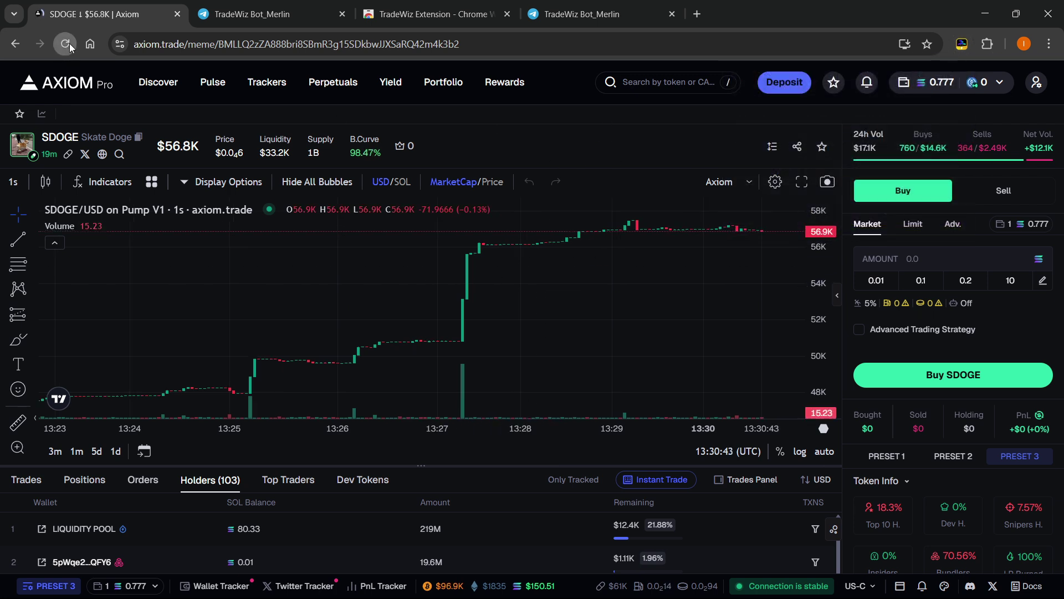
pyautogui.click(65, 43)
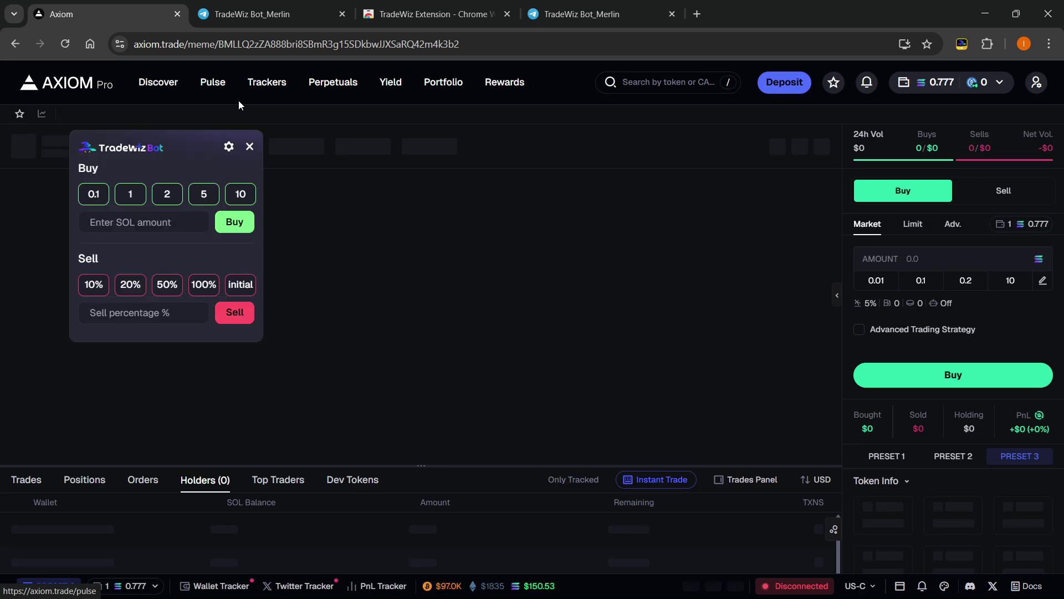
# - Drag the TradeWiz panel to the chart centre and view its preset settings page
pyautogui.moveTo(155, 136); pyautogui.dragTo(675, 162)
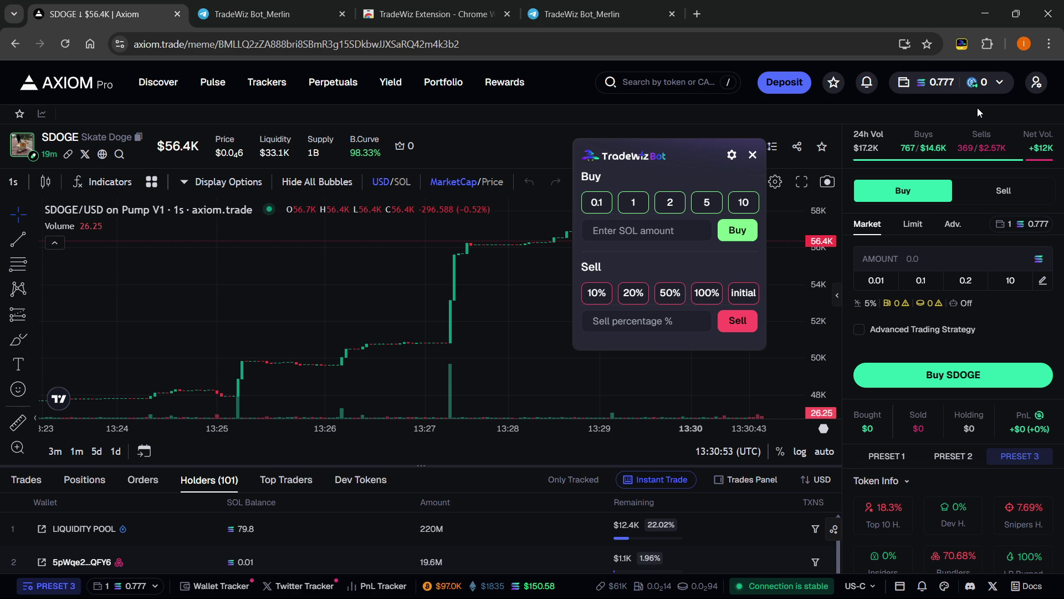
pyautogui.click(963, 44)
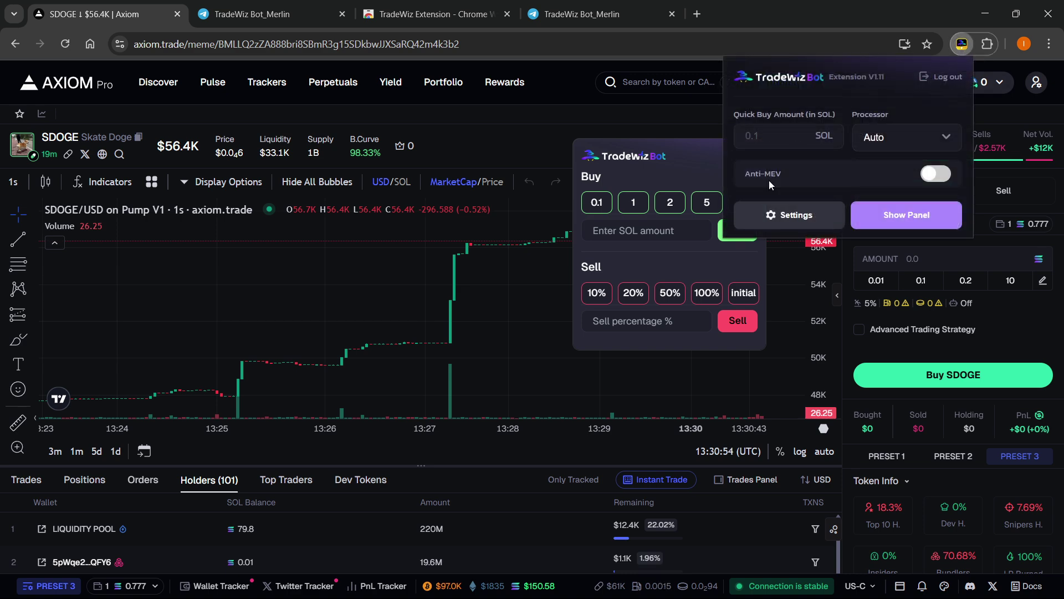
pyautogui.click(790, 216)
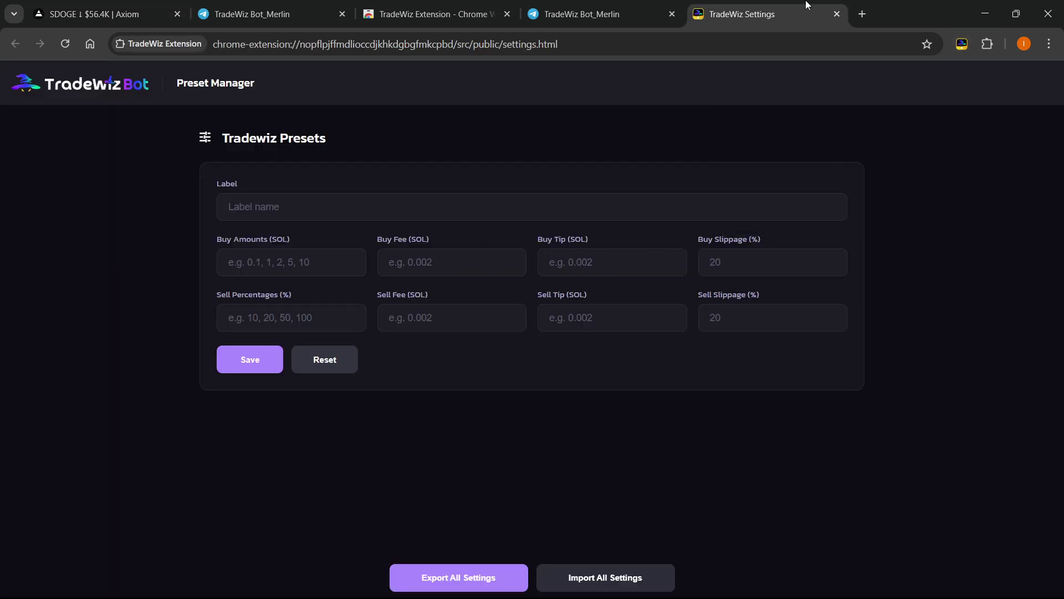
# - Close the presets tab and close the TradeWiz panel on the SDOGE page
pyautogui.click(836, 14)
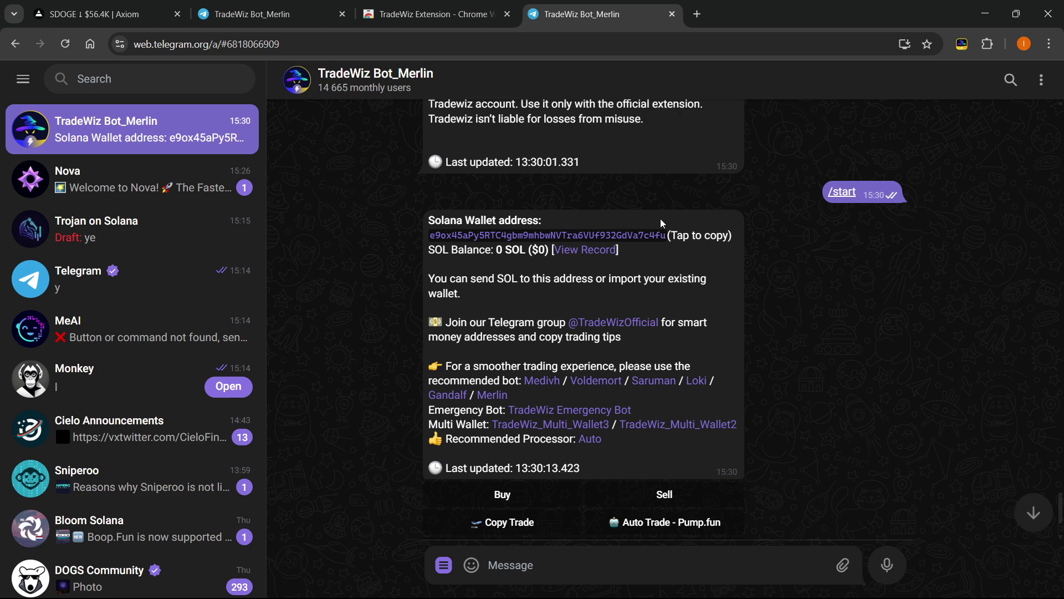
pyautogui.click(93, 14)
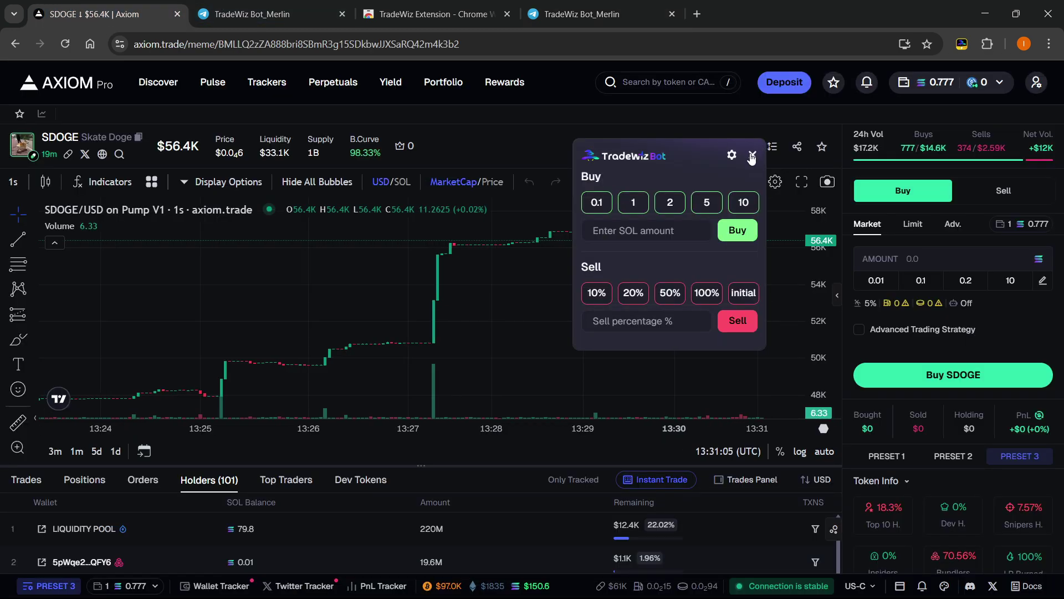
pyautogui.click(752, 156)
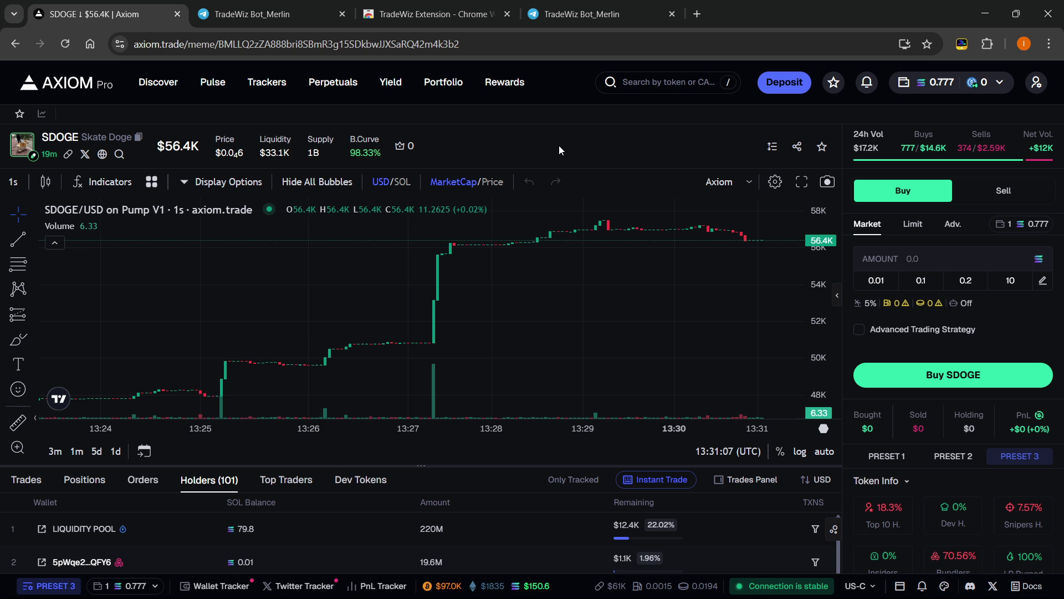